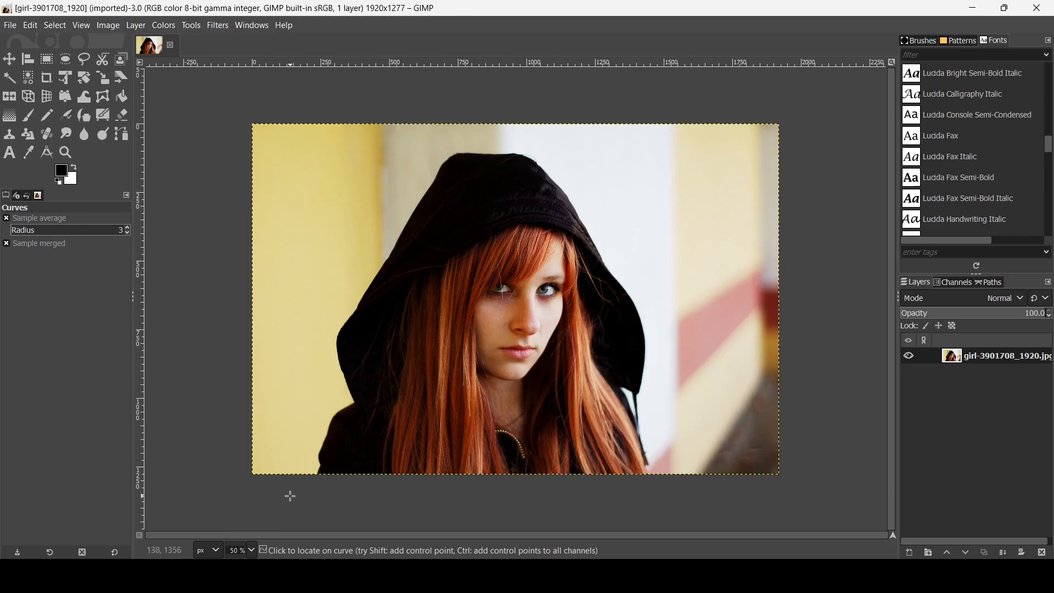
Start a path at the image's bottom edge and trace the woman's left-hand sleeve and shoulder up to the hood
{"action": "left_click", "coordinate": [119, 133]}
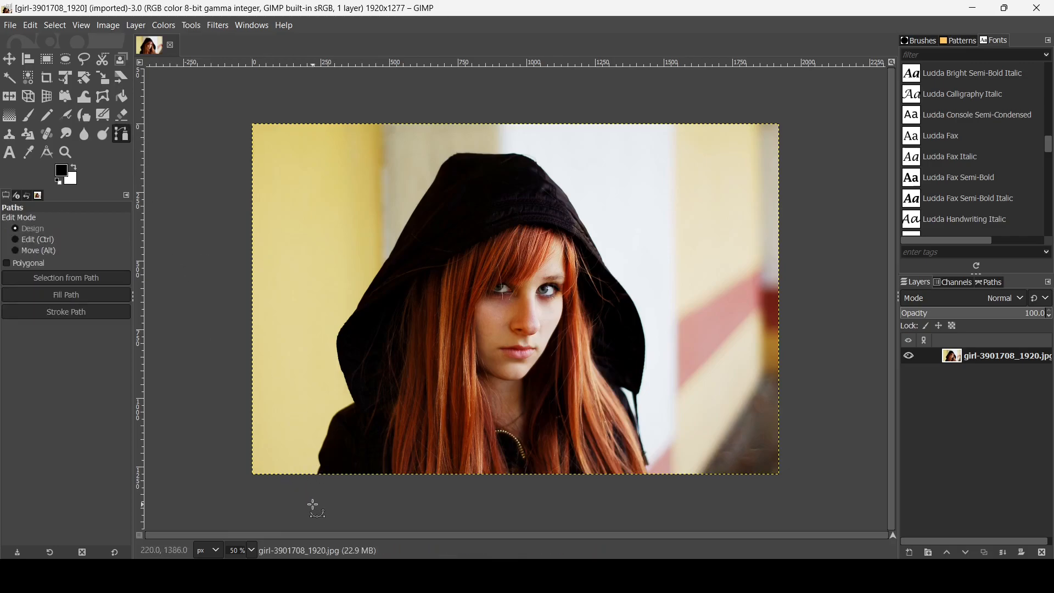
{"action": "scroll", "coordinate": [316, 508], "scroll_direction": "up", "scroll_amount": 3}
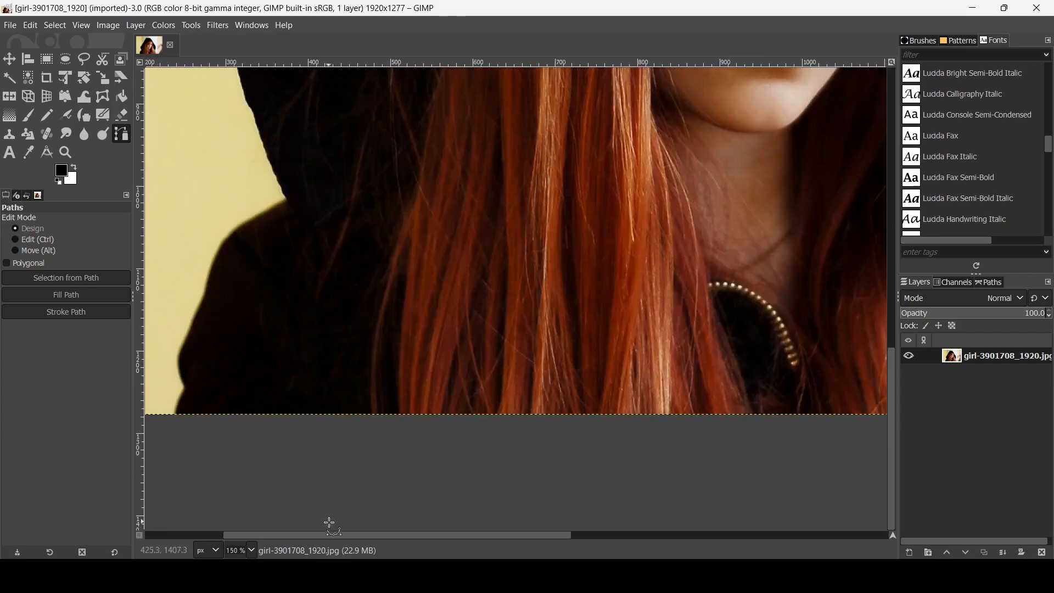
{"action": "scroll", "coordinate": [321, 535], "scroll_direction": "left", "scroll_amount": 3}
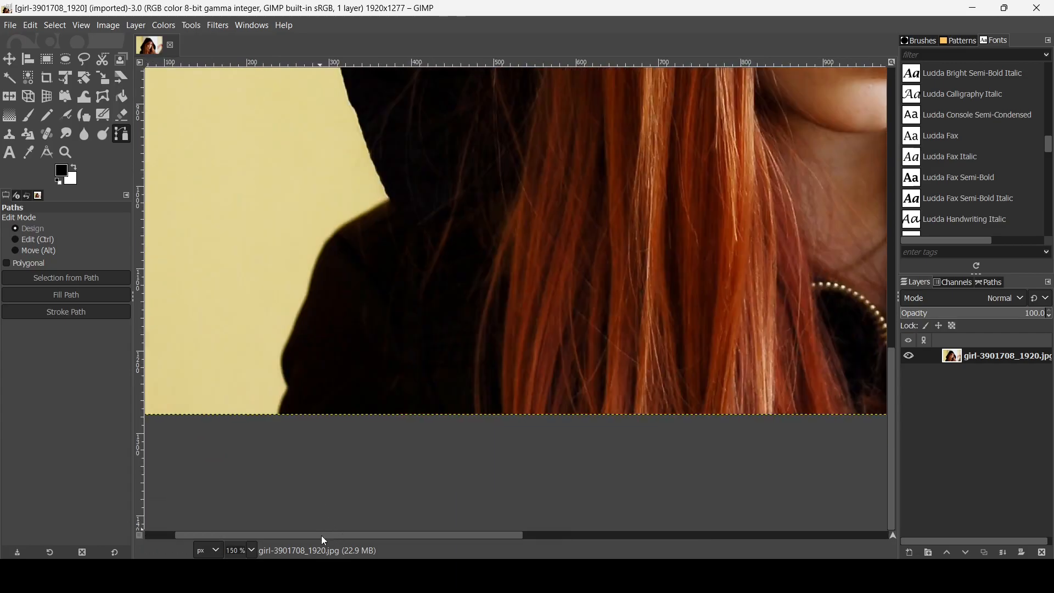
{"action": "left_click", "coordinate": [279, 416]}
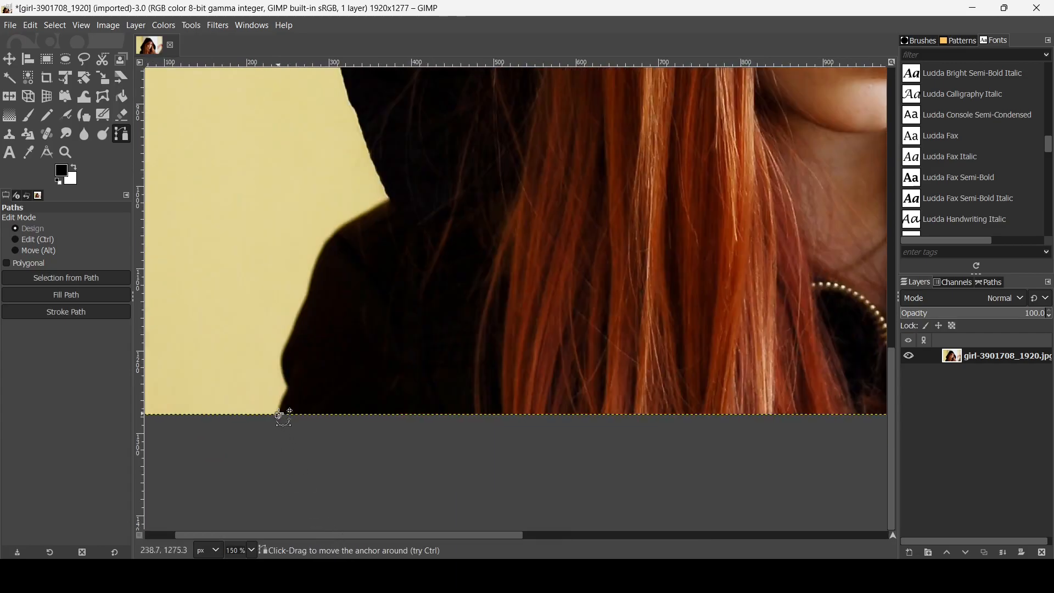
{"action": "left_click", "coordinate": [291, 383]}
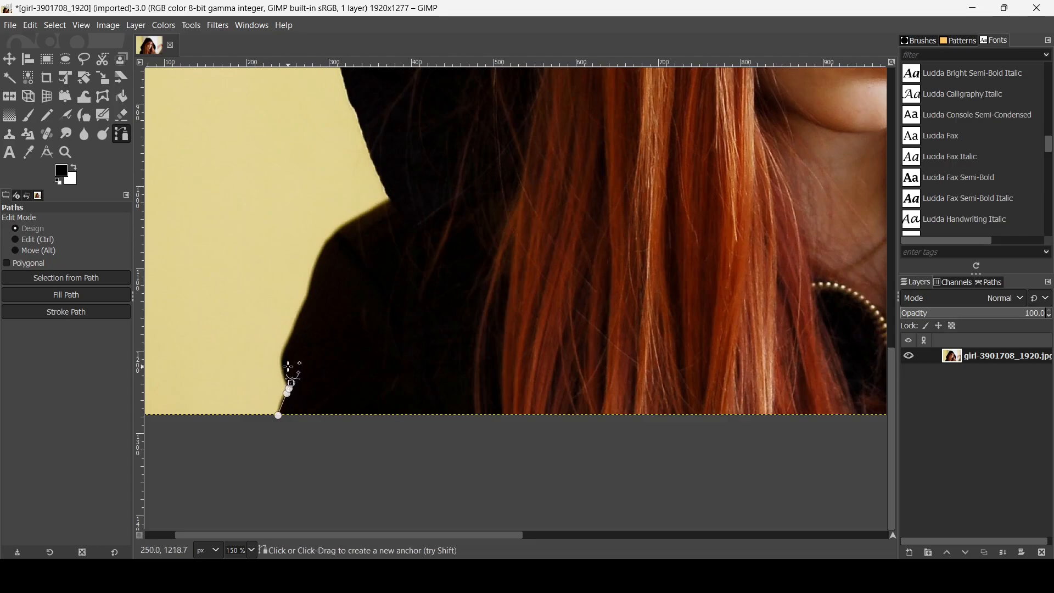
{"action": "left_click", "coordinate": [284, 359]}
{"action": "left_click", "coordinate": [293, 341]}
{"action": "left_click", "coordinate": [312, 300]}
{"action": "left_click", "coordinate": [330, 246]}
{"action": "left_click", "coordinate": [346, 229]}
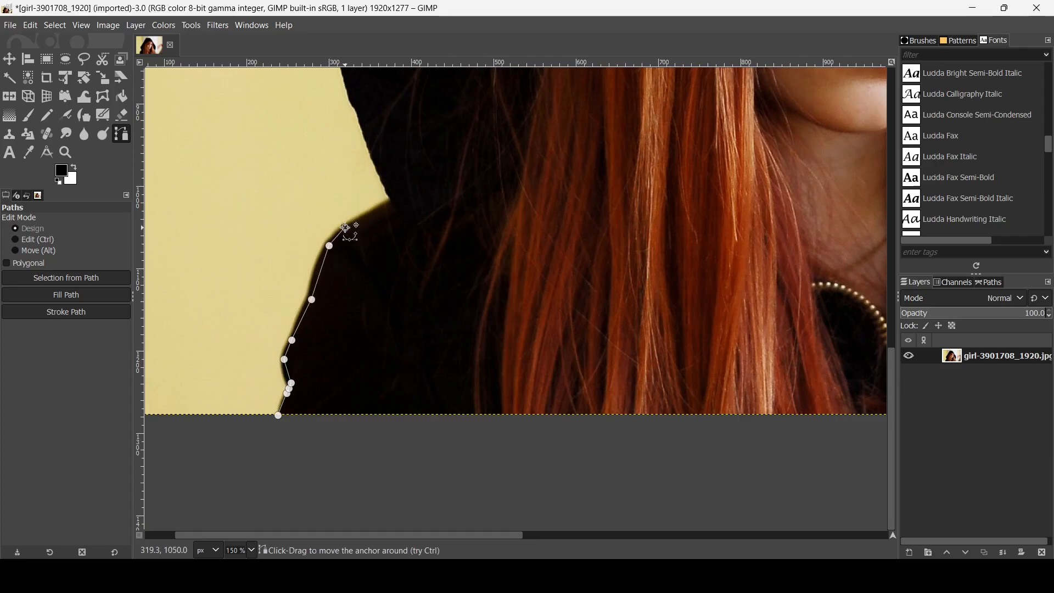
{"action": "left_click", "coordinate": [392, 203]}
Continue the path from the shoulder up along the left outer edge of the black hood
{"action": "left_click", "coordinate": [393, 194]}
{"action": "left_click", "coordinate": [368, 135]}
{"action": "left_click", "coordinate": [893, 304]}
{"action": "left_click", "coordinate": [342, 285]}
{"action": "left_click", "coordinate": [338, 247]}
{"action": "left_click", "coordinate": [353, 215]}
{"action": "left_click", "coordinate": [387, 168]}
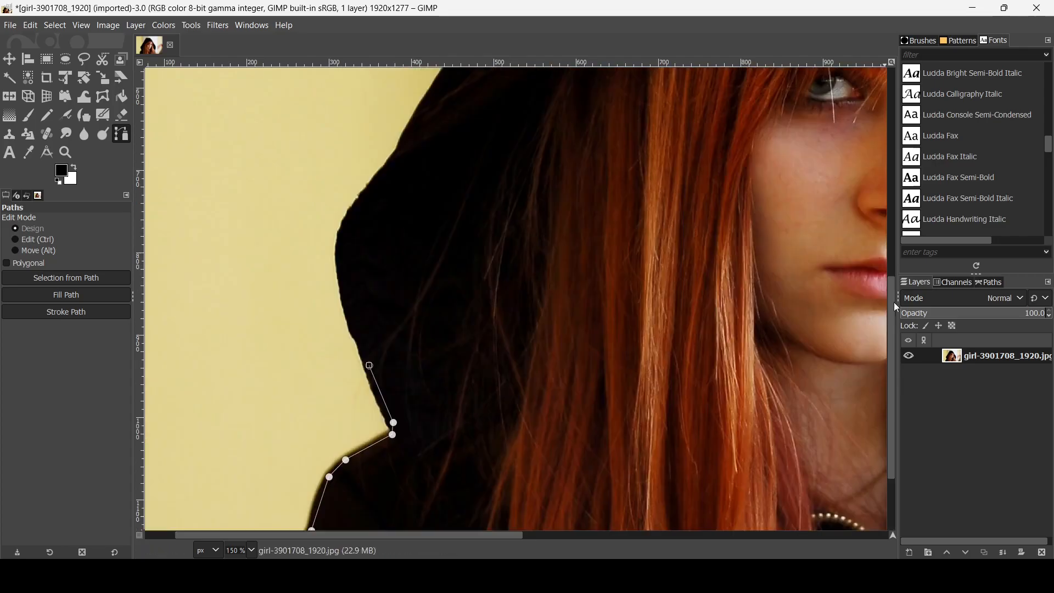
{"action": "left_click", "coordinate": [467, 272]}
{"action": "left_click", "coordinate": [492, 232]}
{"action": "left_click", "coordinate": [504, 213]}
{"action": "left_click", "coordinate": [561, 103]}
Extend the path up the hood's upper left slope and around its top
{"action": "left_click", "coordinate": [893, 148]}
{"action": "left_click", "coordinate": [598, 280]}
{"action": "left_click", "coordinate": [626, 240]}
{"action": "left_click", "coordinate": [639, 217]}
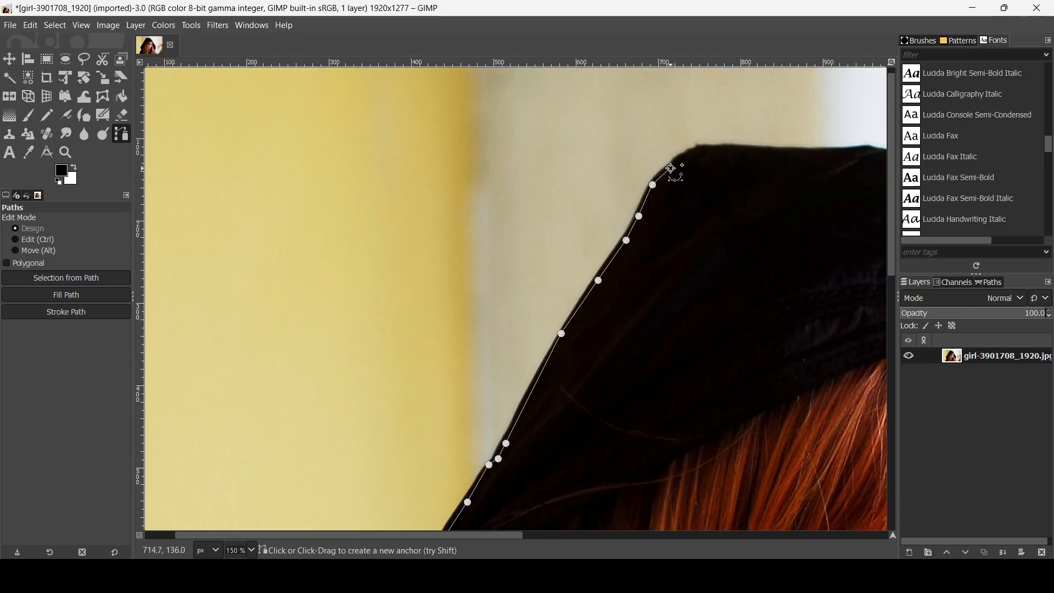
{"action": "left_click", "coordinate": [602, 221]}
{"action": "left_click", "coordinate": [642, 261]}
Trace the path down the right outer edge of the hood toward its lower corner
{"action": "left_click", "coordinate": [768, 535]}
{"action": "left_click_drag", "start_coordinate": [894, 270], "coordinate": [893, 295]}
{"action": "left_click", "coordinate": [334, 306]}
{"action": "left_click", "coordinate": [348, 335]}
{"action": "left_click", "coordinate": [365, 369]}
{"action": "left_click", "coordinate": [387, 408]}
{"action": "left_click", "coordinate": [499, 348]}
{"action": "left_click", "coordinate": [505, 367]}
{"action": "left_click", "coordinate": [514, 403]}
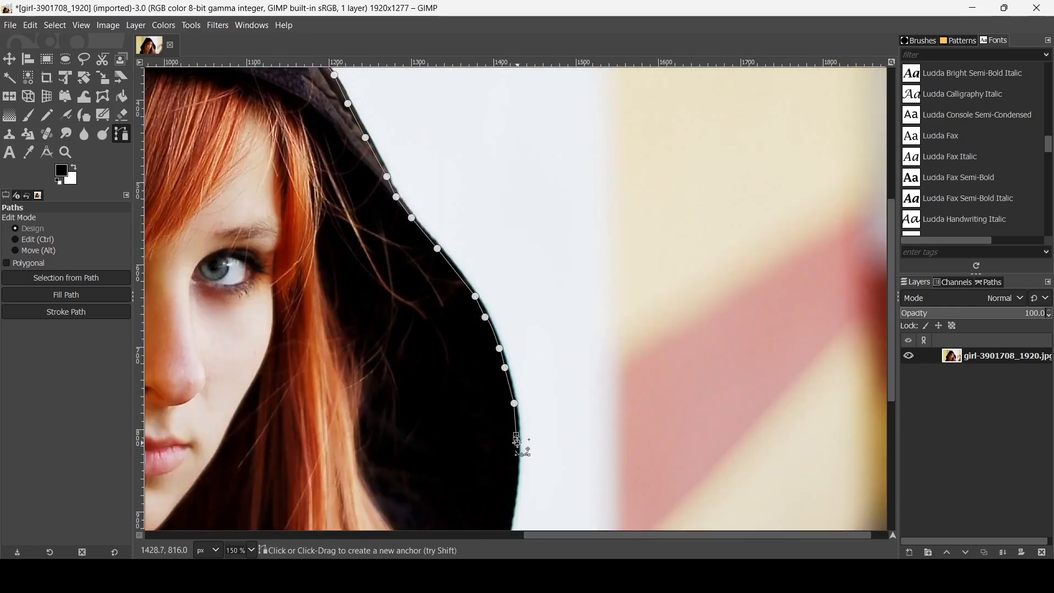
{"action": "left_click", "coordinate": [517, 439]}
{"action": "left_click", "coordinate": [515, 469]}
{"action": "left_click", "coordinate": [511, 507]}
Carry the path around the hood's lower right corner and down the edge of the hair to the image's bottom edge
{"action": "left_click", "coordinate": [892, 462]}
{"action": "left_click", "coordinate": [507, 295]}
{"action": "left_click", "coordinate": [452, 348]}
{"action": "left_click", "coordinate": [464, 368]}
{"action": "left_click", "coordinate": [475, 400]}
{"action": "left_click", "coordinate": [488, 434]}
{"action": "left_click", "coordinate": [493, 470]}
{"action": "scroll", "coordinate": [503, 498], "scroll_direction": "down", "scroll_amount": 2}
{"action": "left_click", "coordinate": [509, 471]}
{"action": "left_click", "coordinate": [515, 501]}
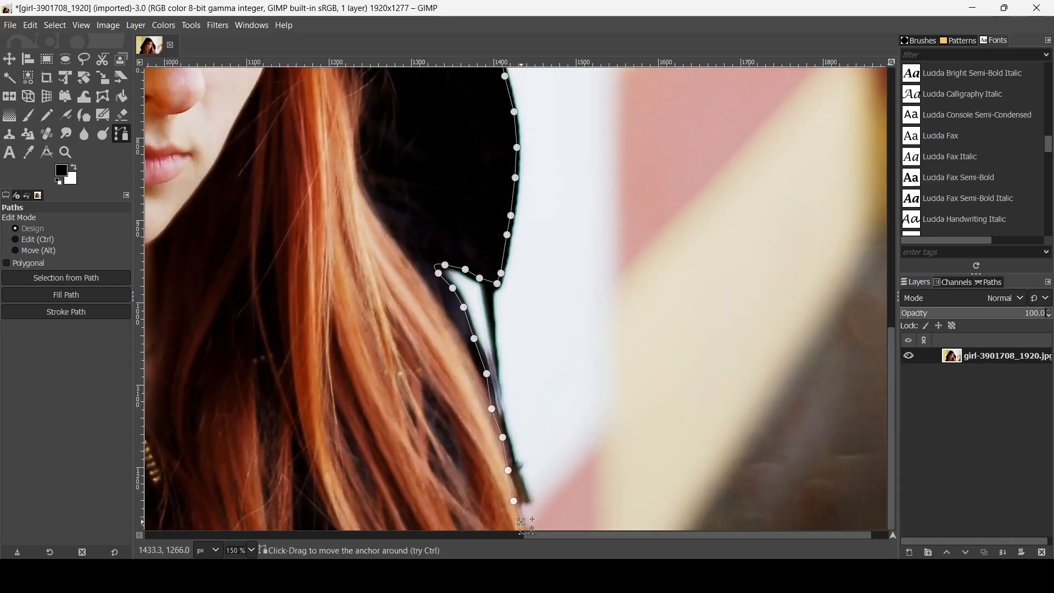
Close the path below the image at its starting anchor and convert it into a selection
{"action": "key", "text": "minus"}
{"action": "key", "text": "minus"}
{"action": "key", "text": "minus"}
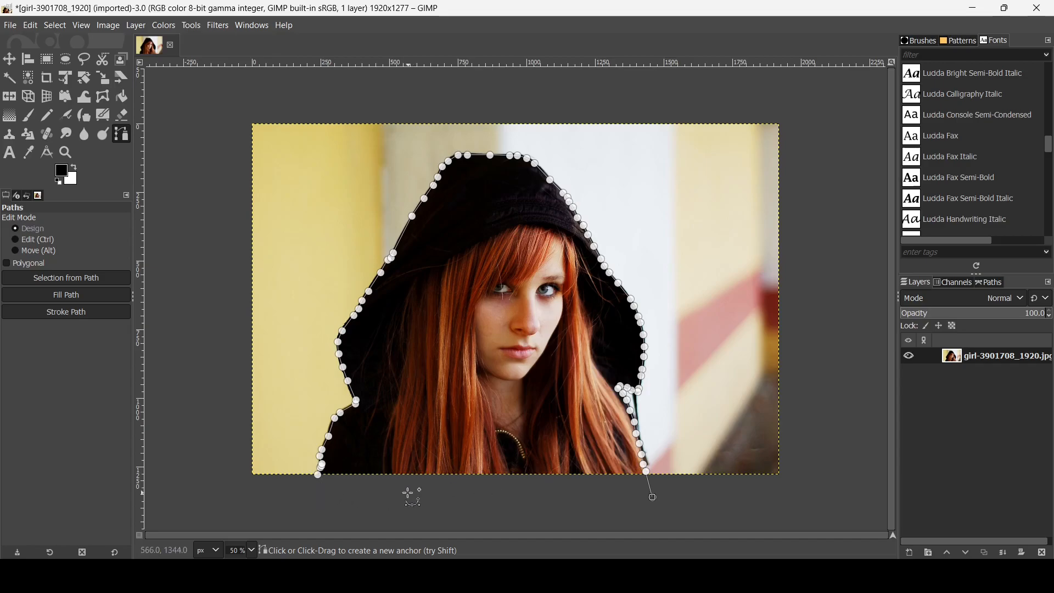
{"action": "left_click", "coordinate": [319, 476]}
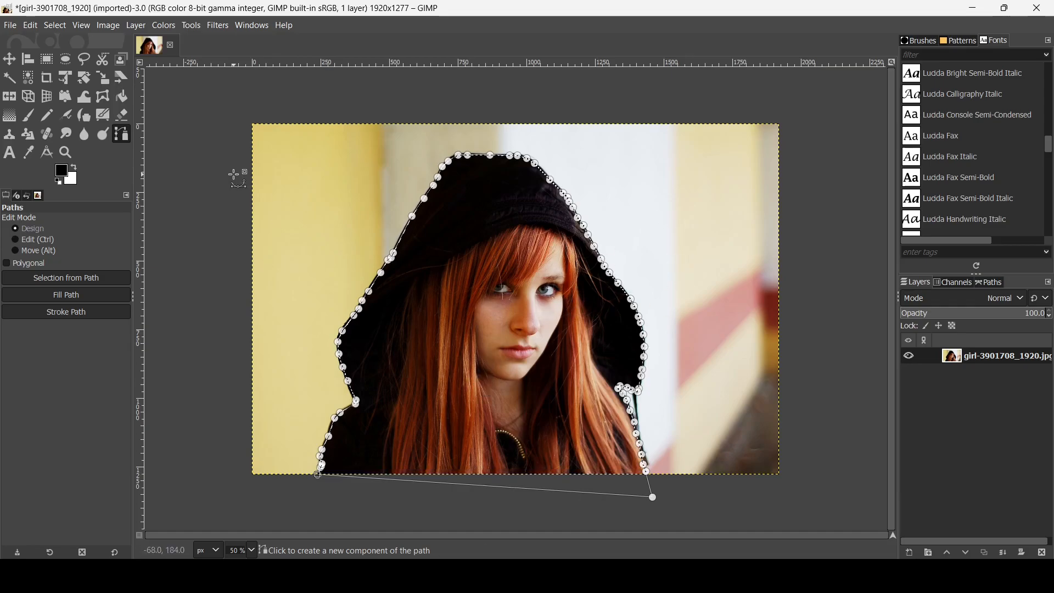
Feather the selection around the woman by 2 px
{"action": "left_click", "coordinate": [56, 25]}
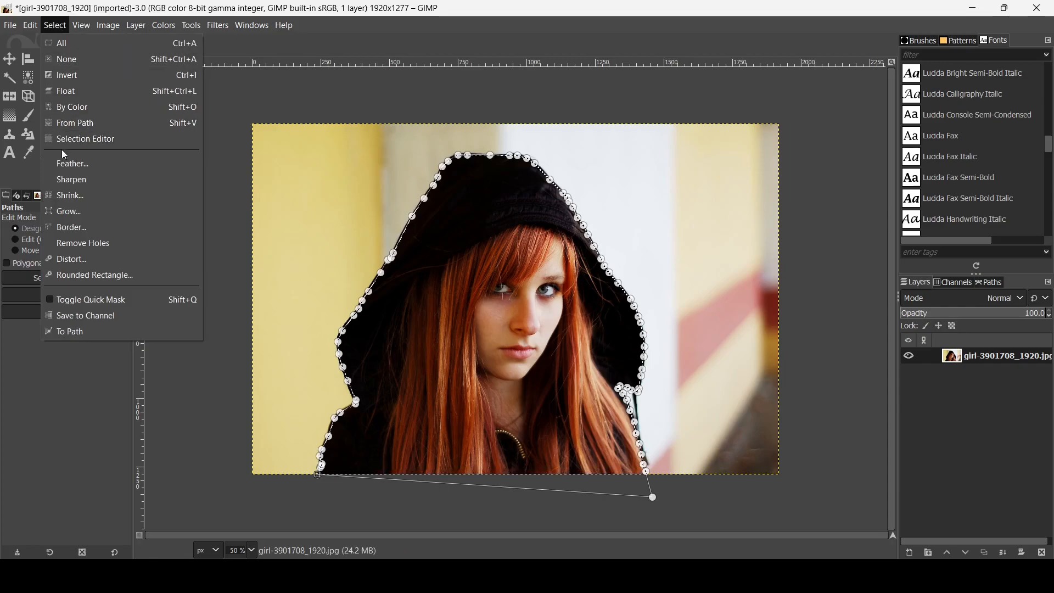
{"action": "left_click", "coordinate": [66, 163]}
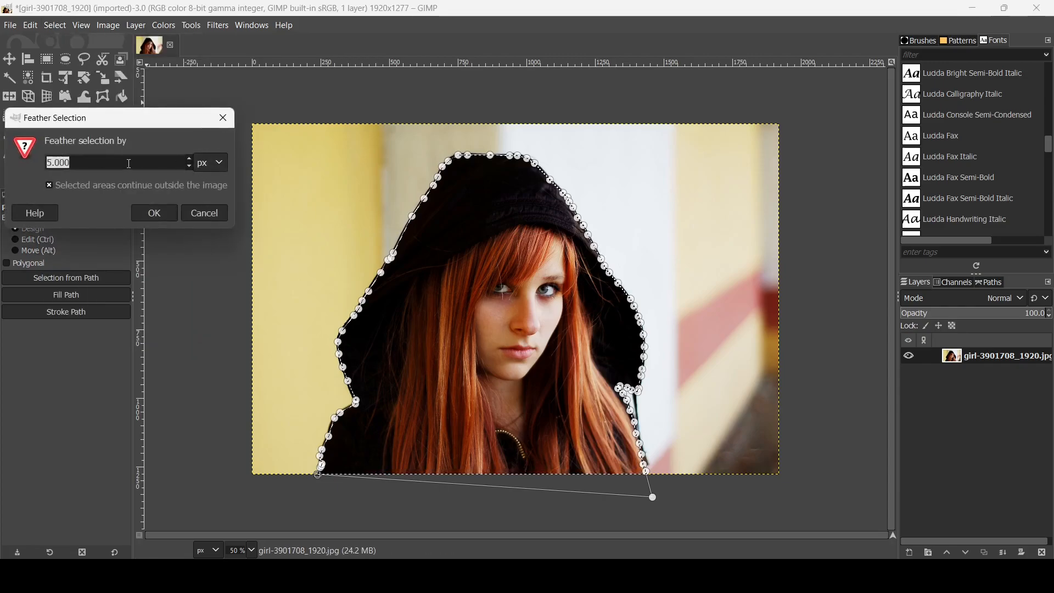
{"action": "type", "text": "2"}
{"action": "left_click", "coordinate": [155, 213]}
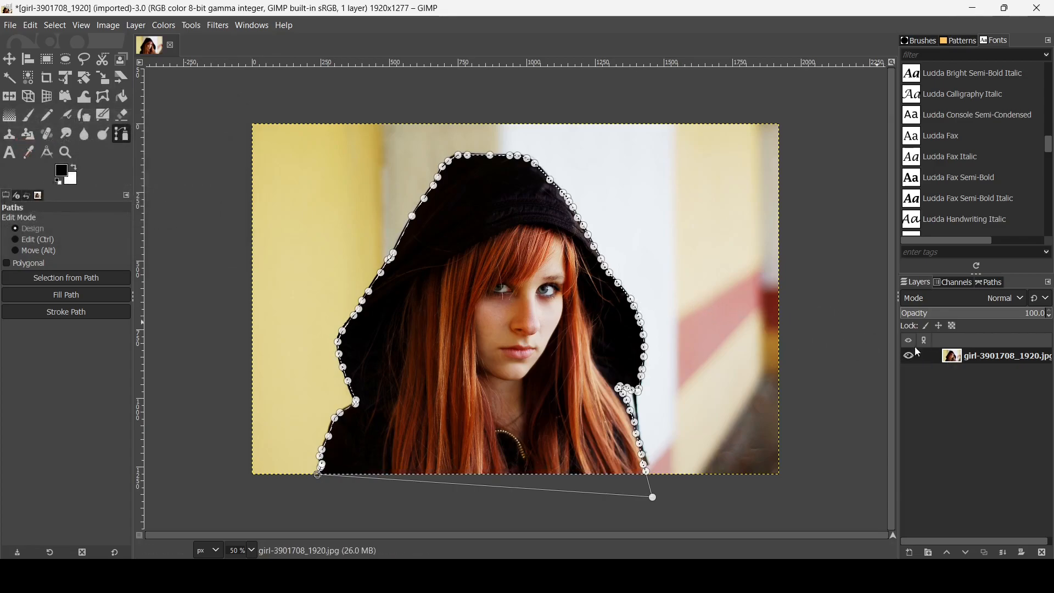
Add a layer mask to the photo layer, initialized to the selection
{"action": "right_click", "coordinate": [947, 353]}
{"action": "left_click", "coordinate": [908, 265]}
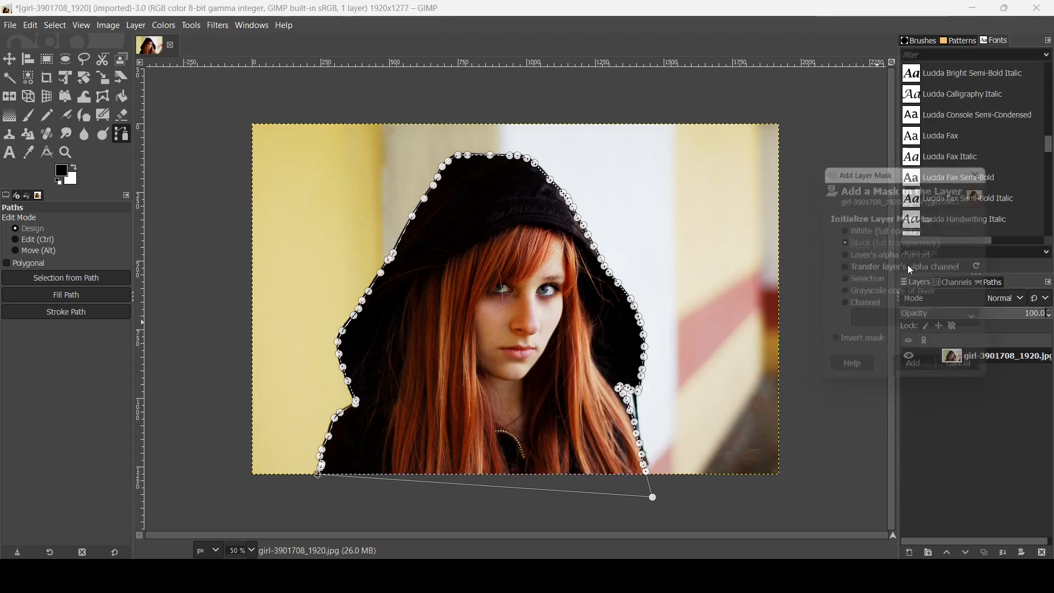
{"action": "left_click", "coordinate": [899, 282]}
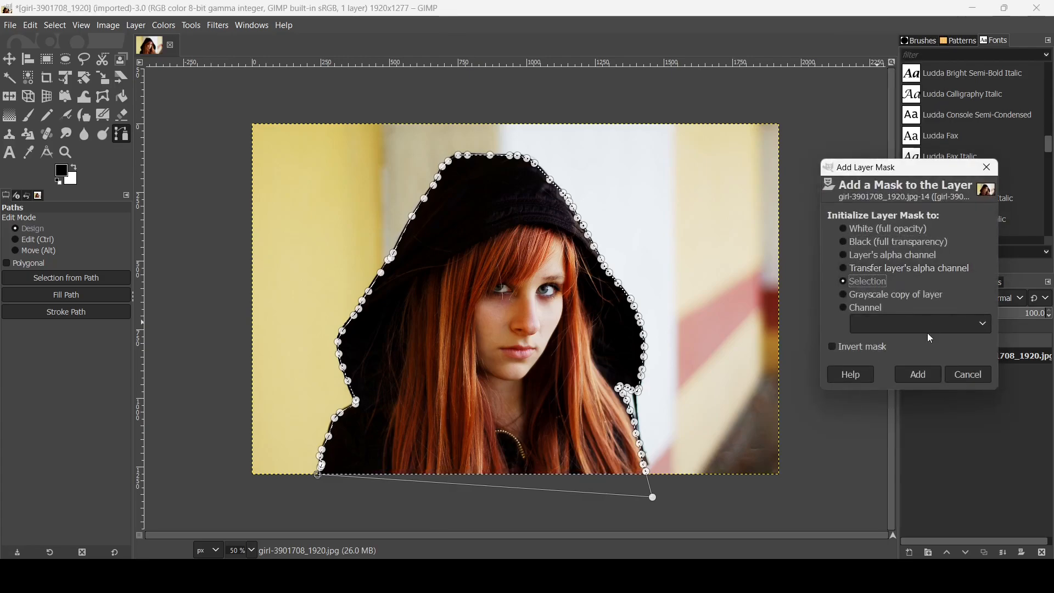
{"action": "left_click", "coordinate": [927, 380]}
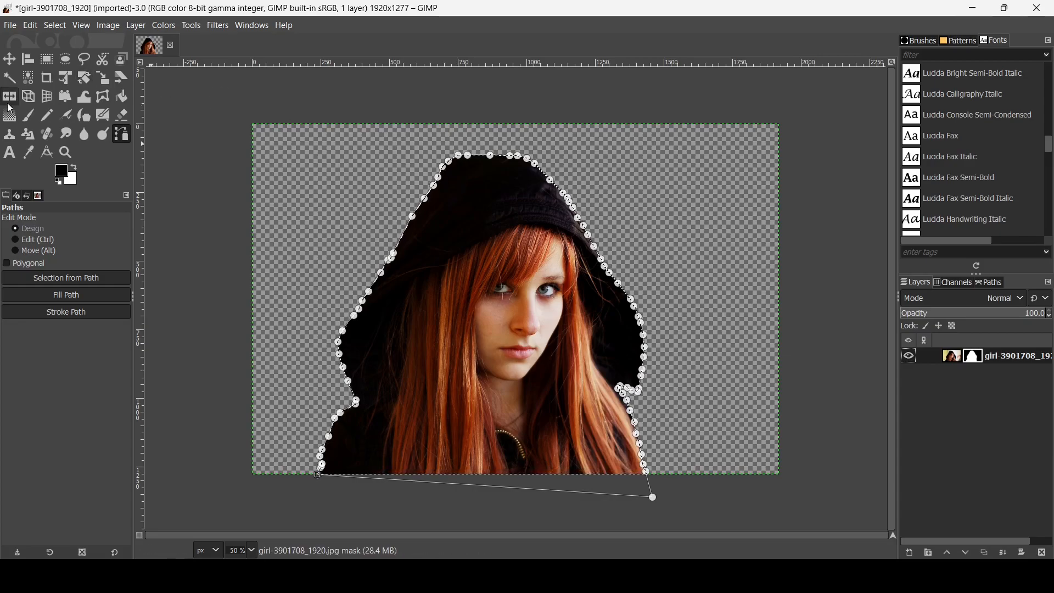
Clear the selection and apply the layer mask to the photo layer
{"action": "left_click", "coordinate": [9, 60]}
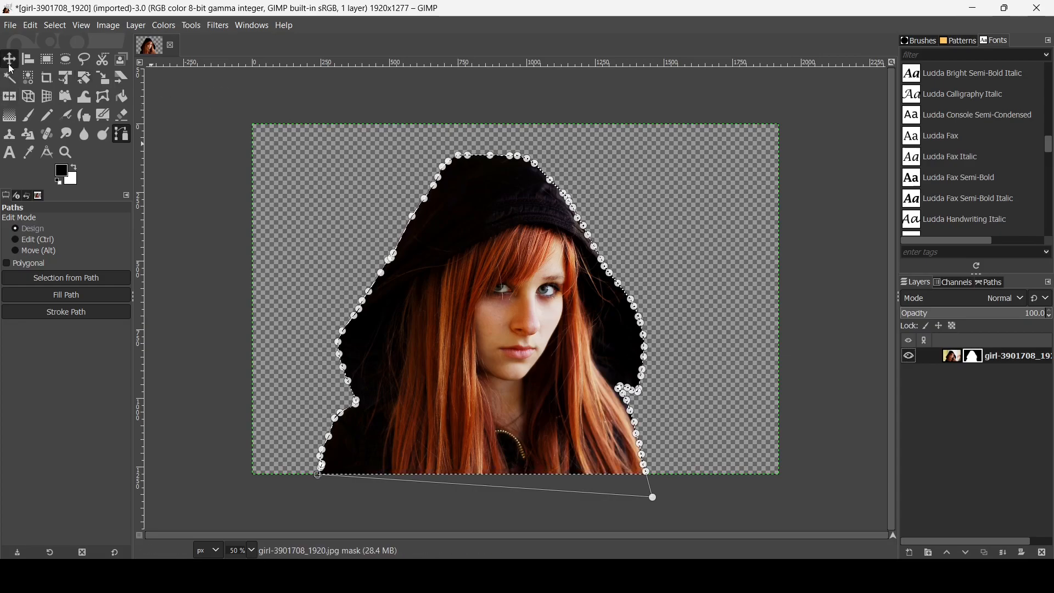
{"action": "left_click", "coordinate": [54, 25]}
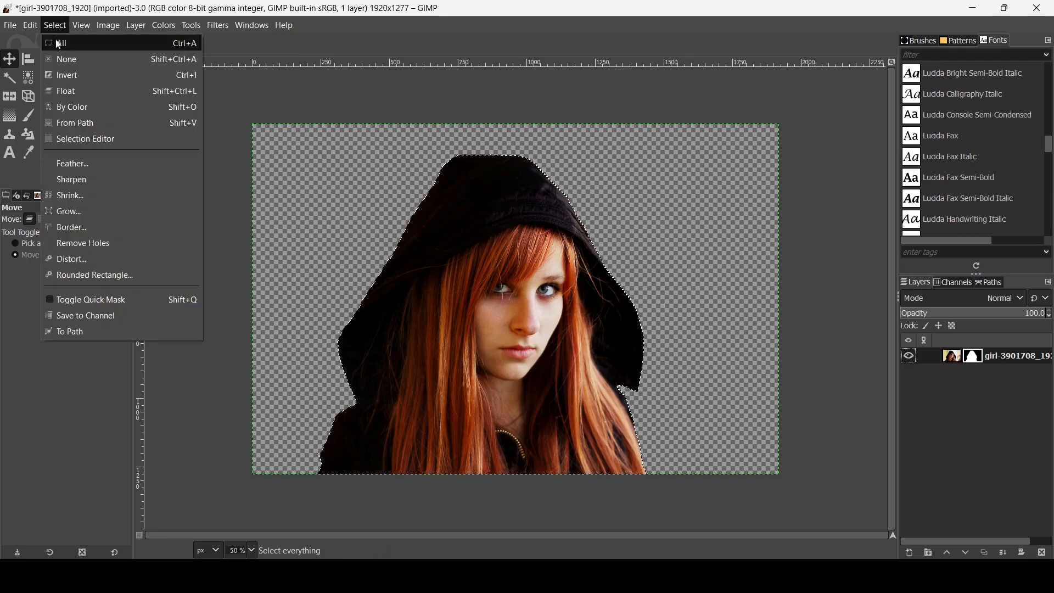
{"action": "left_click", "coordinate": [68, 62]}
{"action": "right_click", "coordinate": [949, 357]}
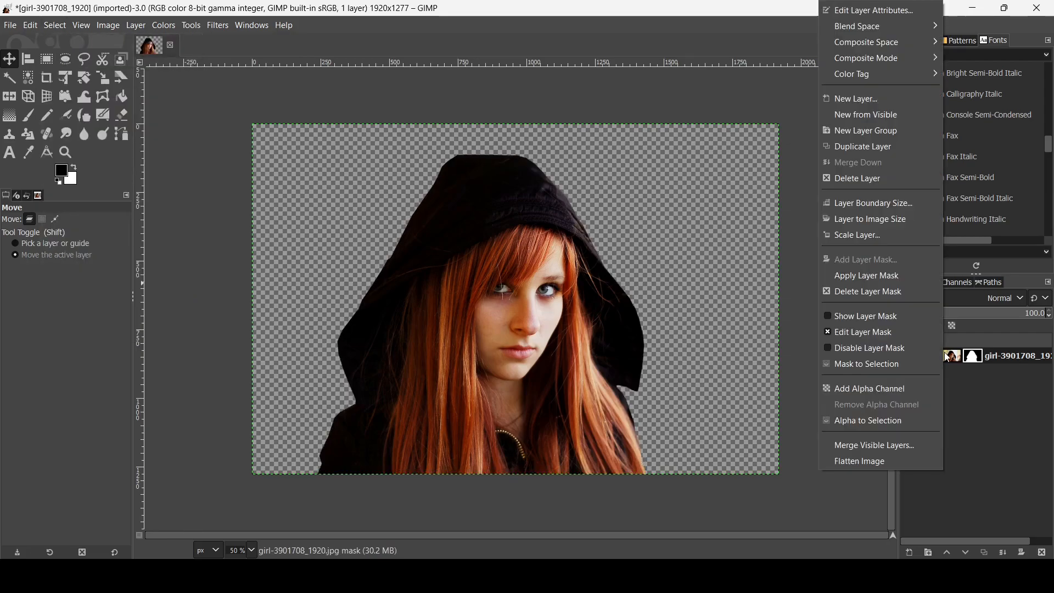
{"action": "left_click", "coordinate": [894, 276]}
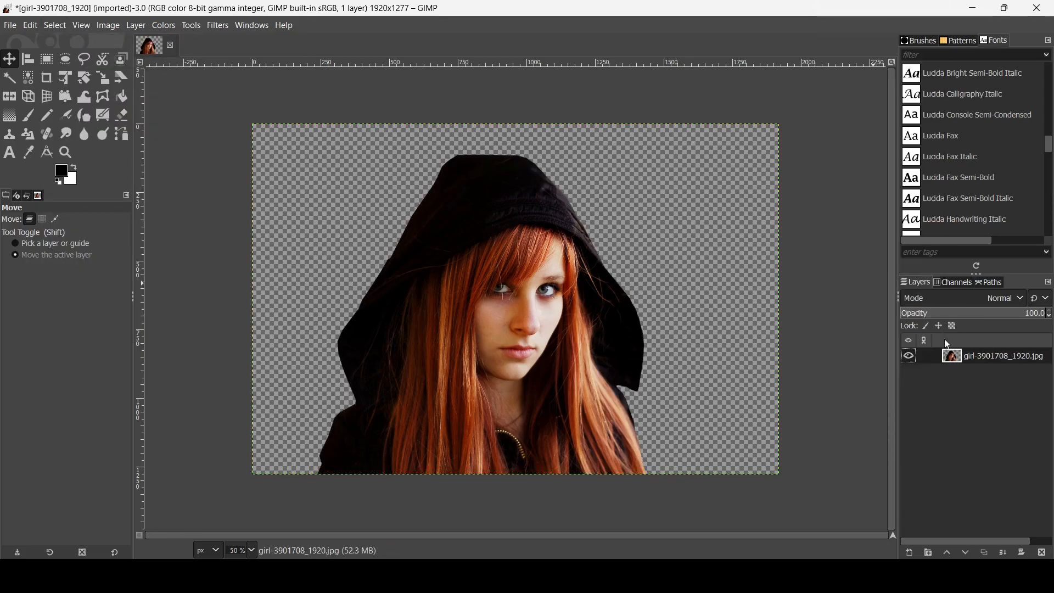
Add a new transparent layer beneath the cut-out portrait and fill it with the black foreground color
{"action": "left_click", "coordinate": [911, 554]}
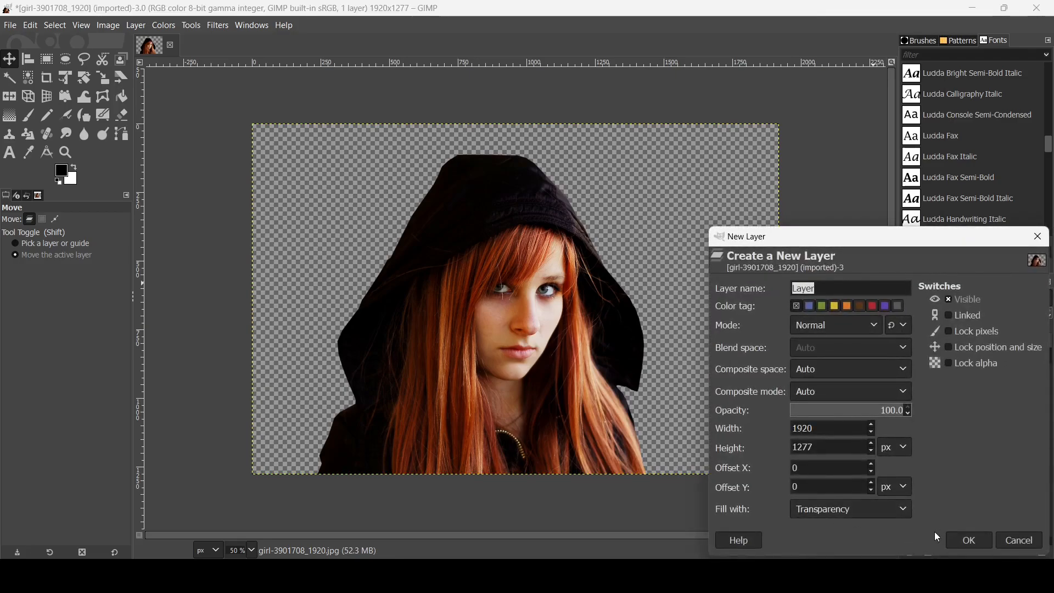
{"action": "left_click", "coordinate": [970, 540]}
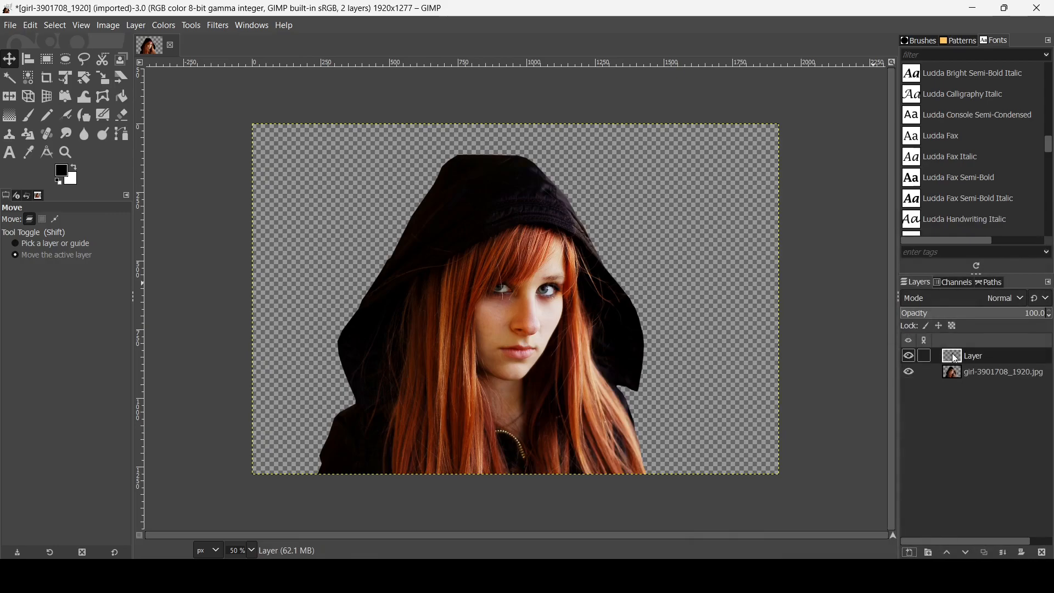
{"action": "left_click", "coordinate": [969, 555]}
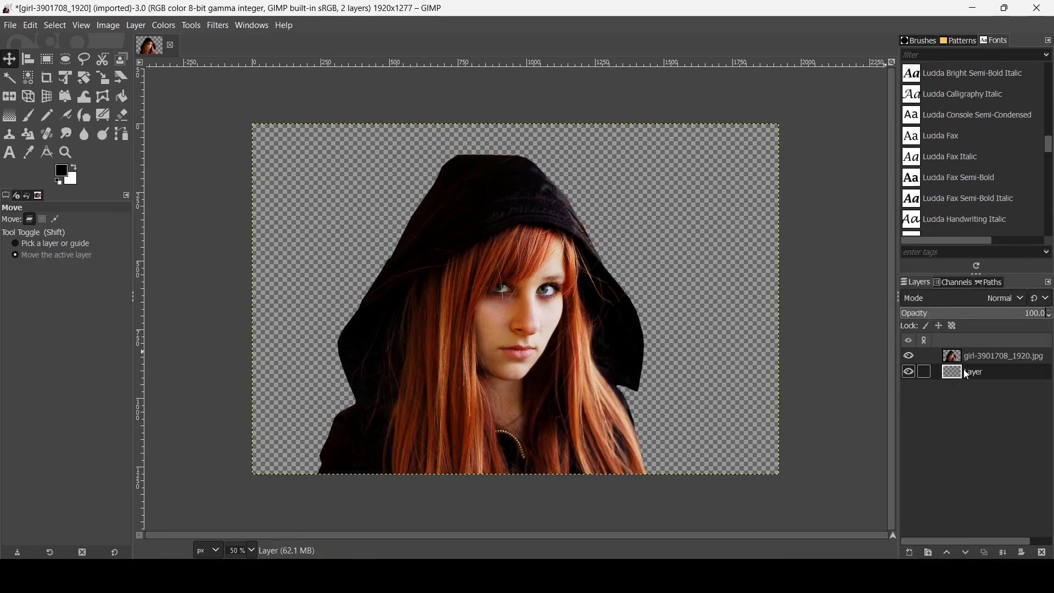
{"action": "left_click_drag", "start_coordinate": [63, 174], "coordinate": [577, 277]}
Duplicate the cut-out portrait layer and hide the copy
{"action": "left_click", "coordinate": [964, 354]}
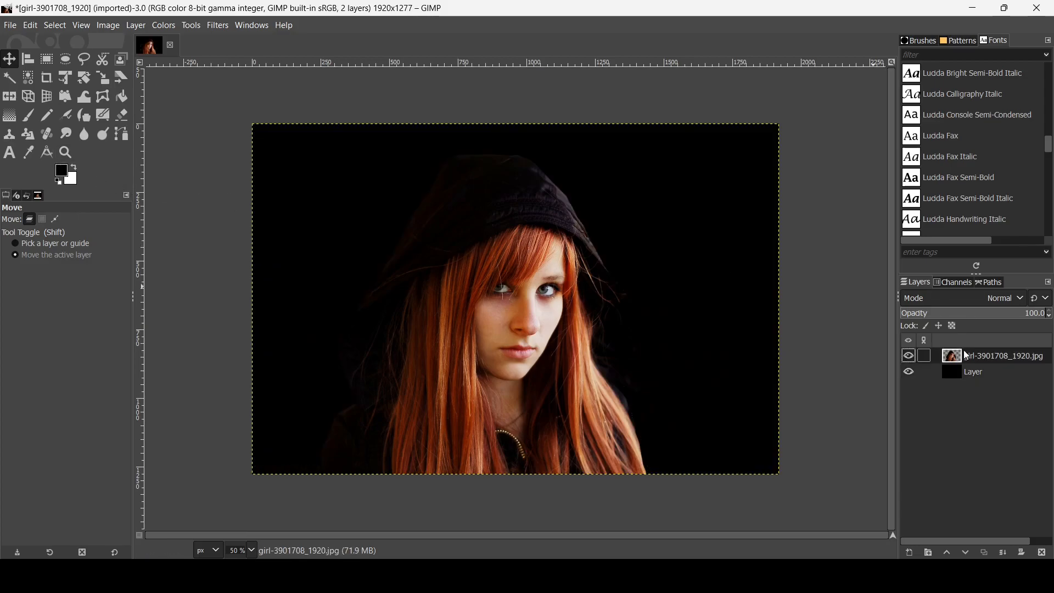
{"action": "left_click", "coordinate": [982, 551]}
{"action": "left_click", "coordinate": [912, 356]}
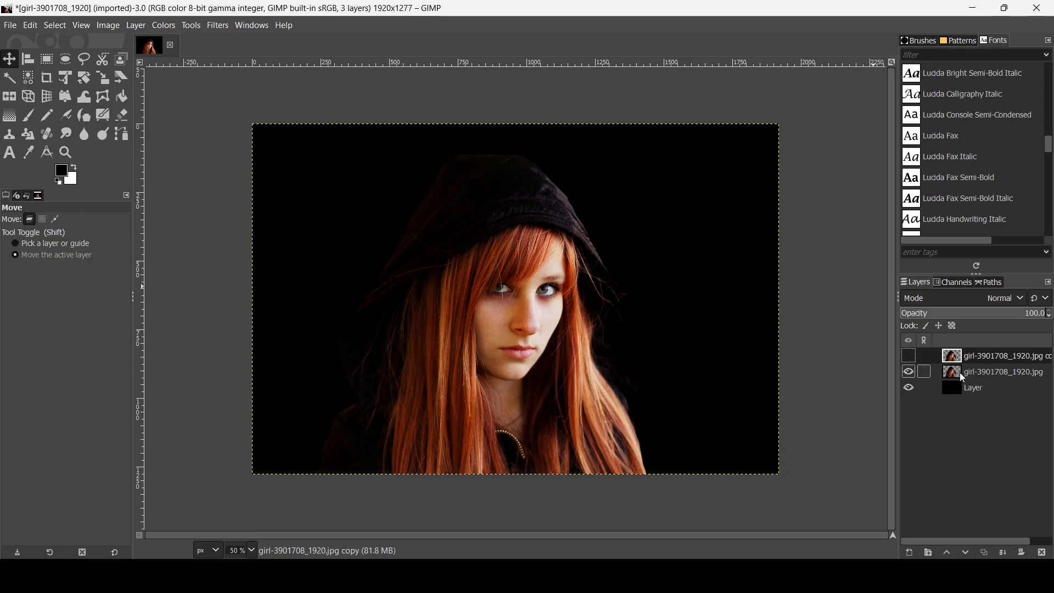
Flip the original cut-out portrait layer horizontally
{"action": "left_click", "coordinate": [960, 372]}
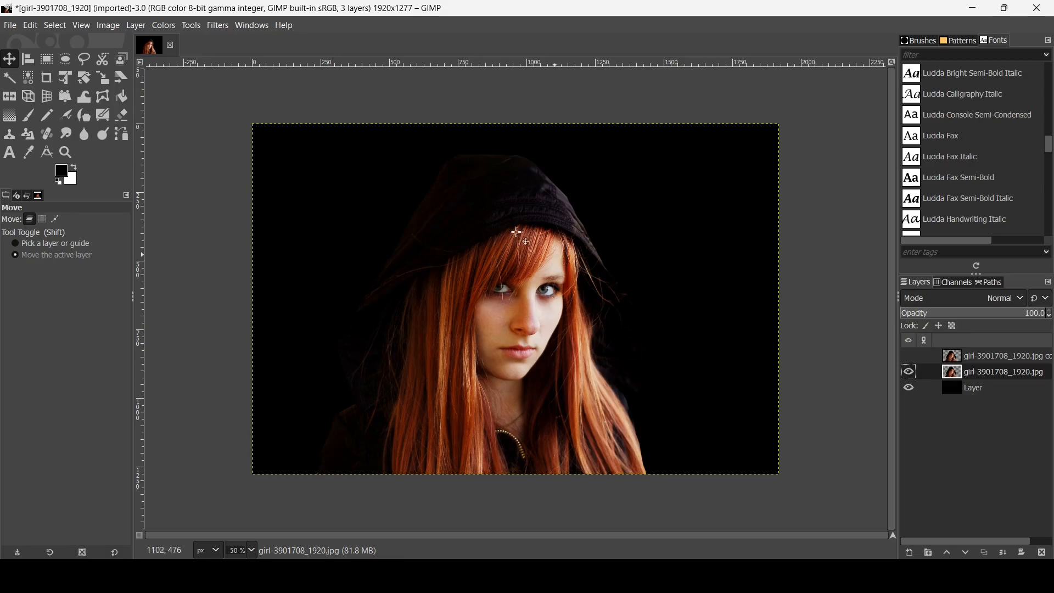
{"action": "left_click", "coordinate": [10, 97]}
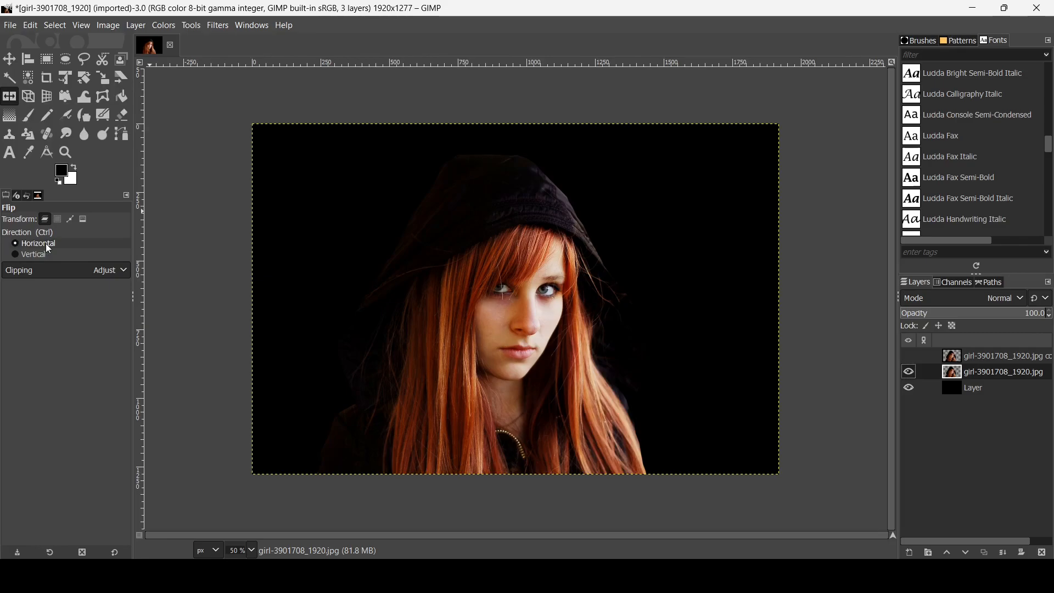
{"action": "left_click", "coordinate": [520, 305]}
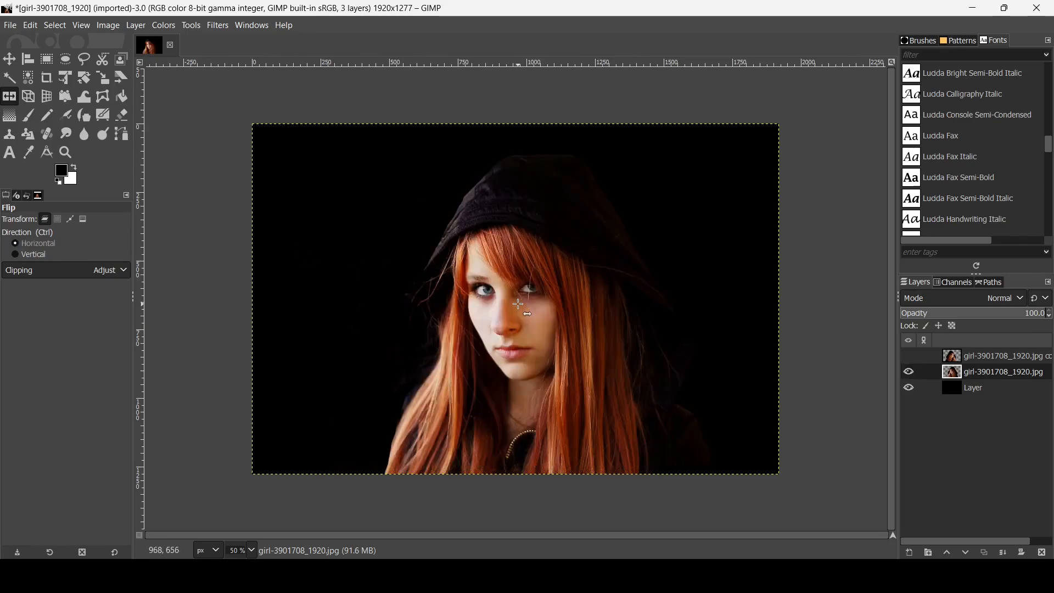
Scale the flipped portrait layer to 2359 × 1569 px, shifted toward the left of the canvas, and fit its boundary to the image size
{"action": "left_click", "coordinate": [109, 78]}
{"action": "left_click", "coordinate": [542, 313]}
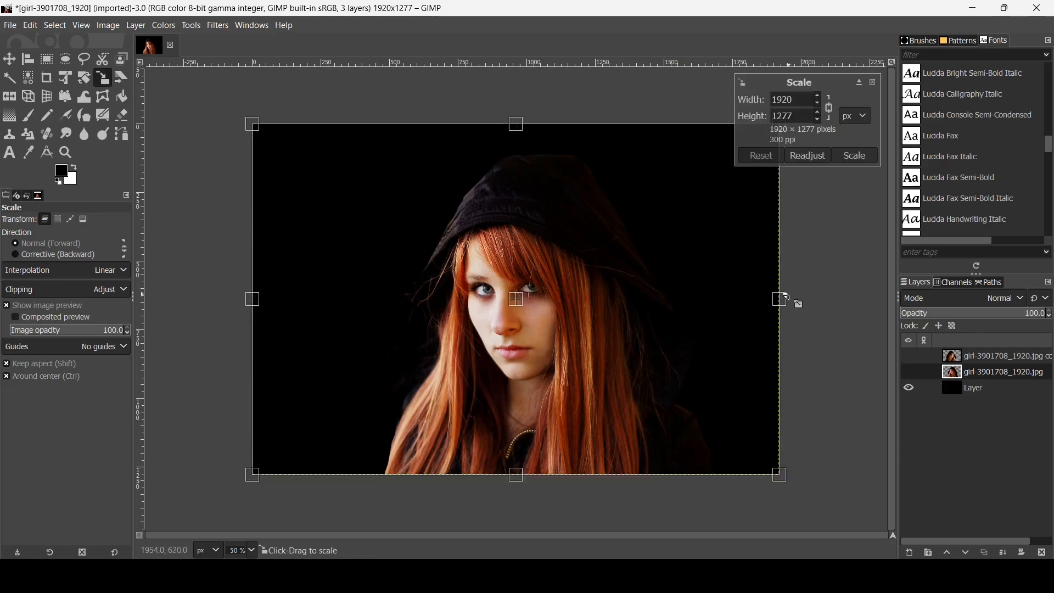
{"action": "left_click_drag", "start_coordinate": [779, 299], "coordinate": [839, 300]}
{"action": "left_click_drag", "start_coordinate": [519, 301], "coordinate": [461, 318]}
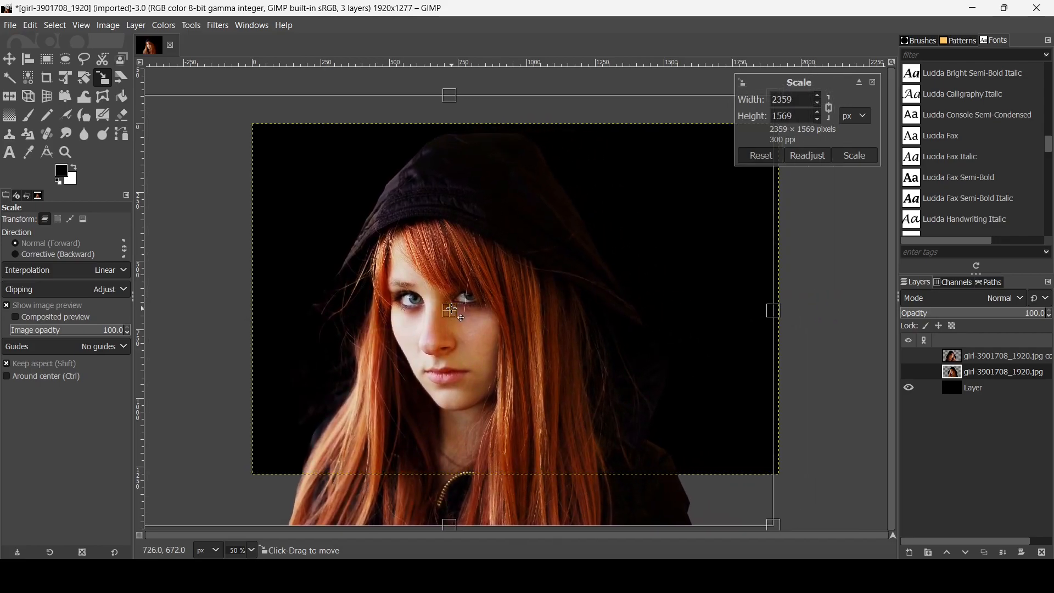
{"action": "key", "text": "Return"}
{"action": "right_click", "coordinate": [947, 372]}
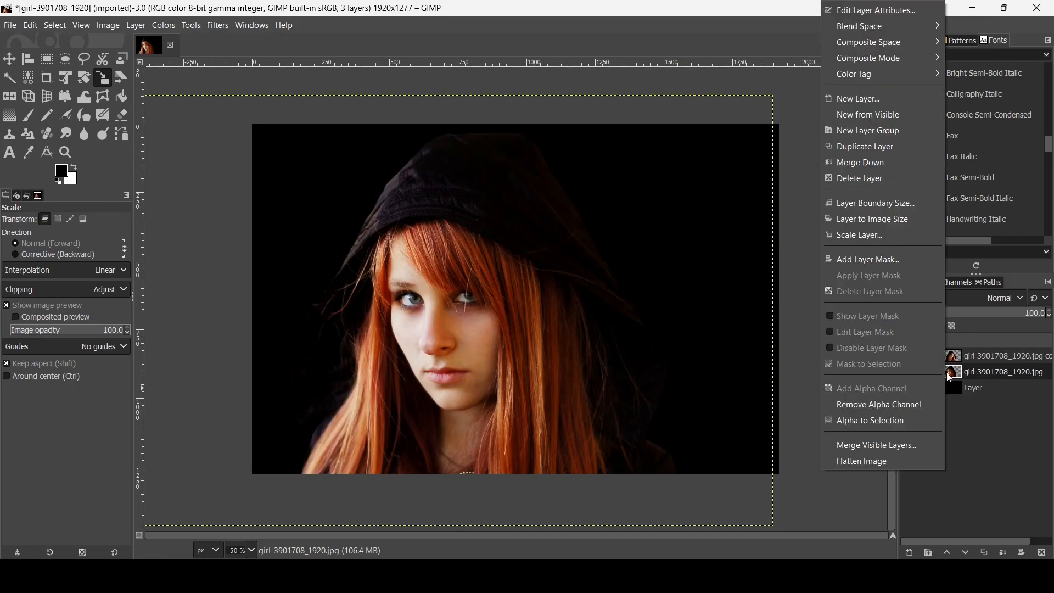
{"action": "left_click", "coordinate": [891, 218]}
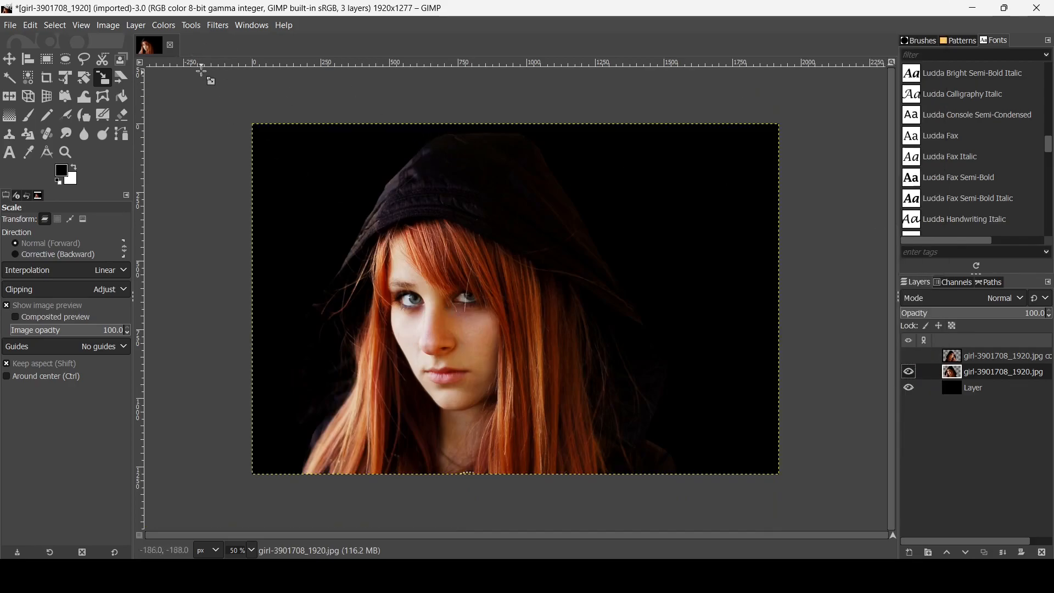
Colorize the enlarged, flipped portrait layer red with hue 1.0000
{"action": "left_click", "coordinate": [164, 25]}
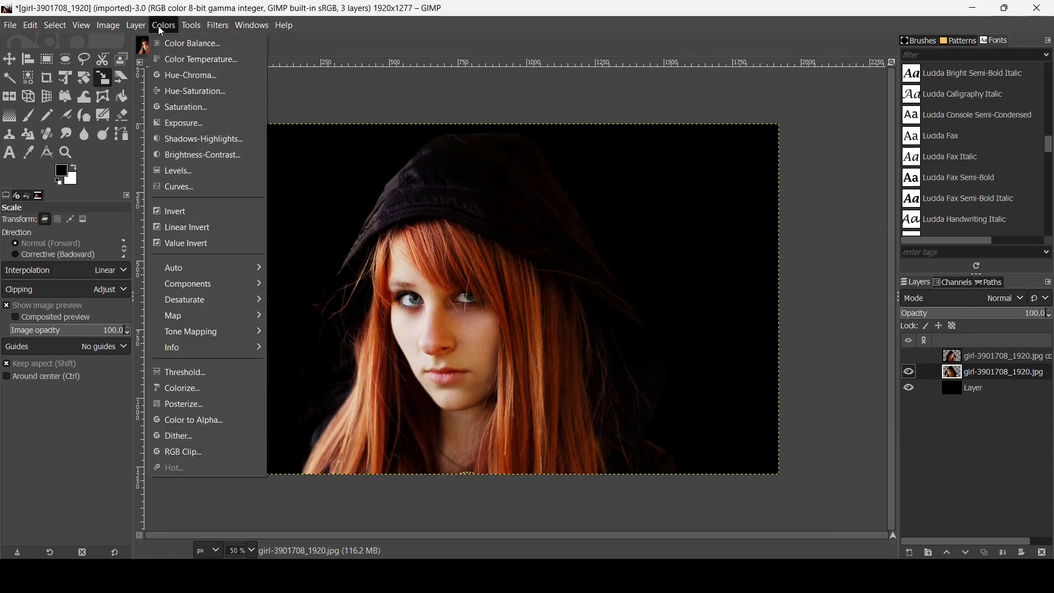
{"action": "left_click", "coordinate": [194, 388]}
{"action": "left_click_drag", "start_coordinate": [156, 164], "coordinate": [246, 172]}
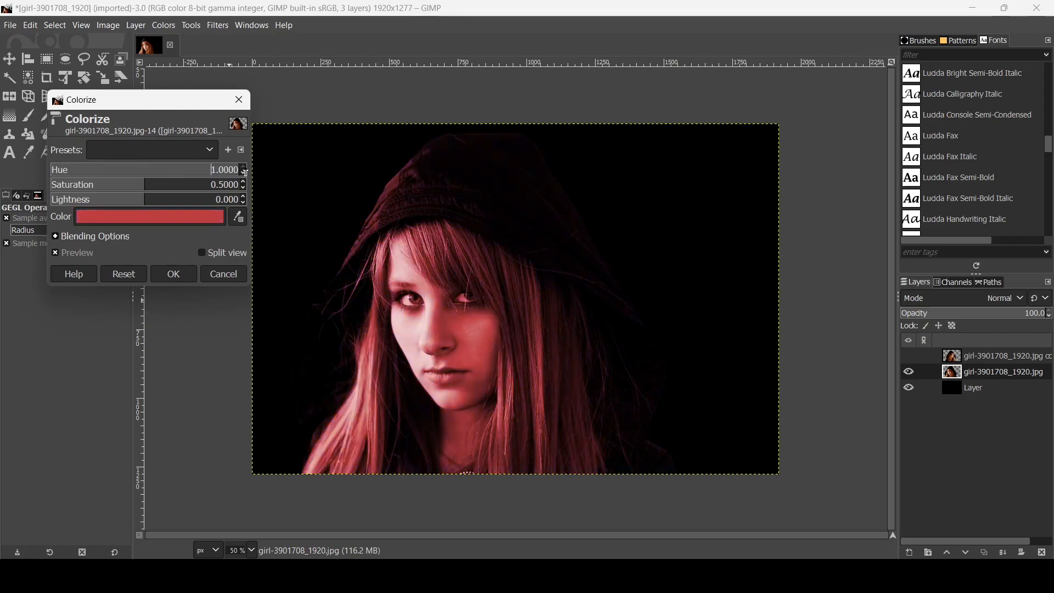
{"action": "left_click", "coordinate": [174, 273]}
Show the portrait copy layer and move it right and down, in front of the larger face
{"action": "left_click", "coordinate": [910, 356]}
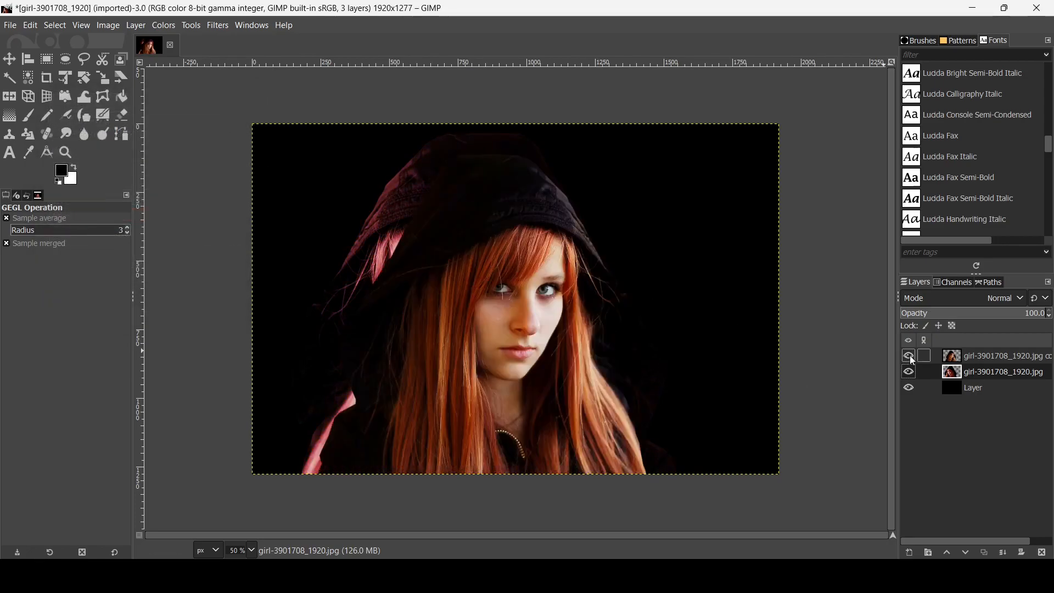
{"action": "left_click", "coordinate": [966, 358]}
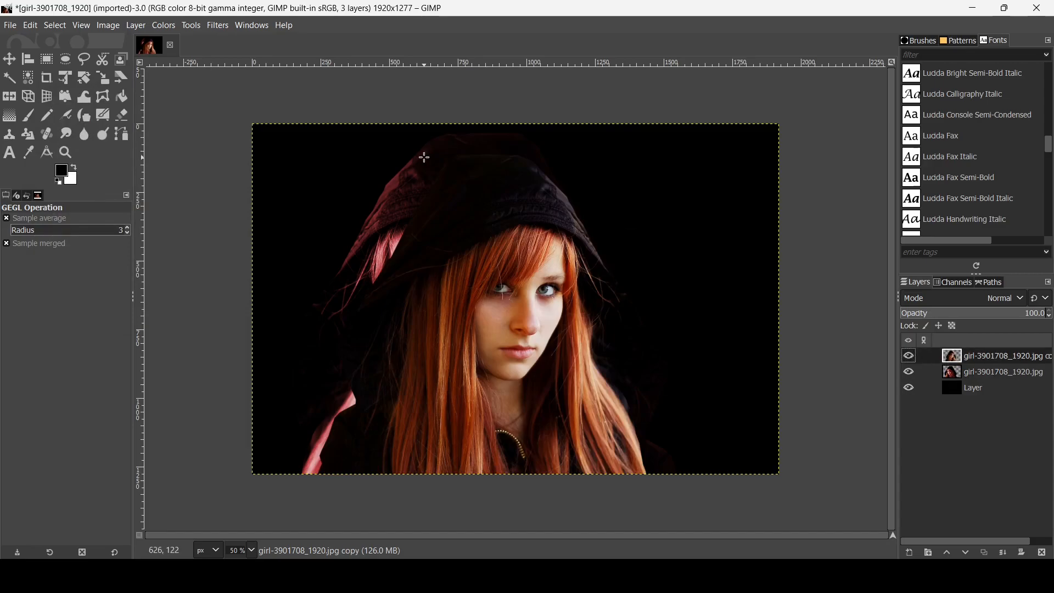
{"action": "left_click", "coordinate": [9, 59]}
{"action": "left_click_drag", "start_coordinate": [483, 262], "coordinate": [529, 302]}
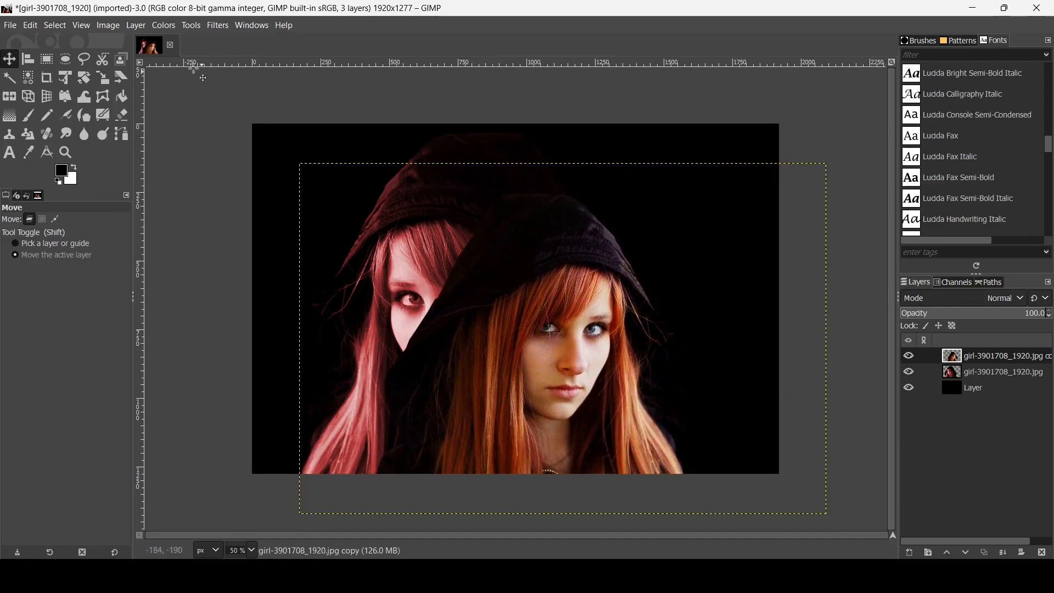
Colorize the portrait copy layer blue with hue 0.5436, saturation 0.5000 and lightness 0.000
{"action": "left_click", "coordinate": [164, 25]}
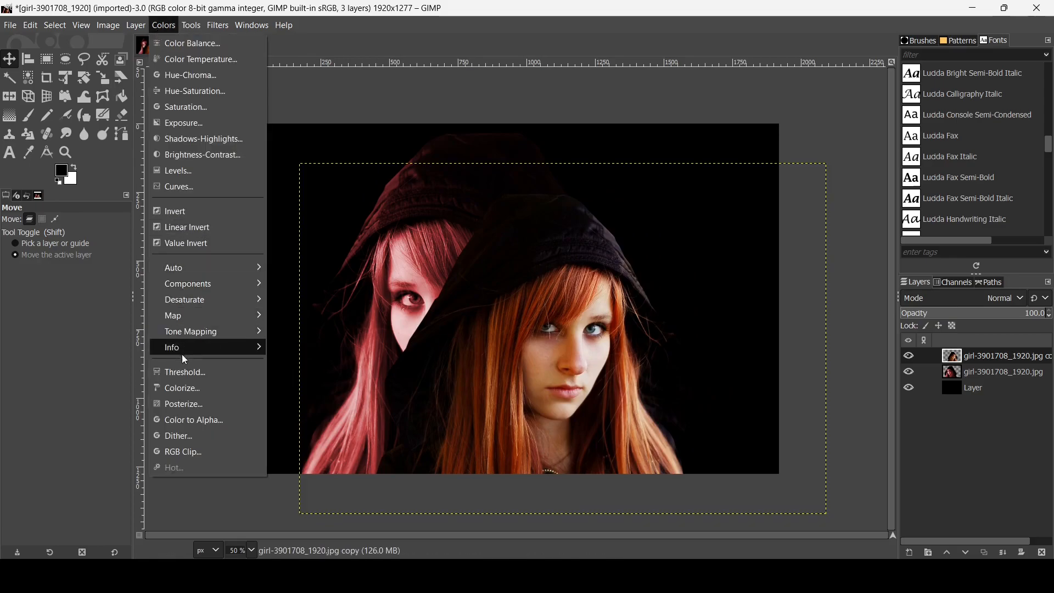
{"action": "left_click", "coordinate": [183, 390]}
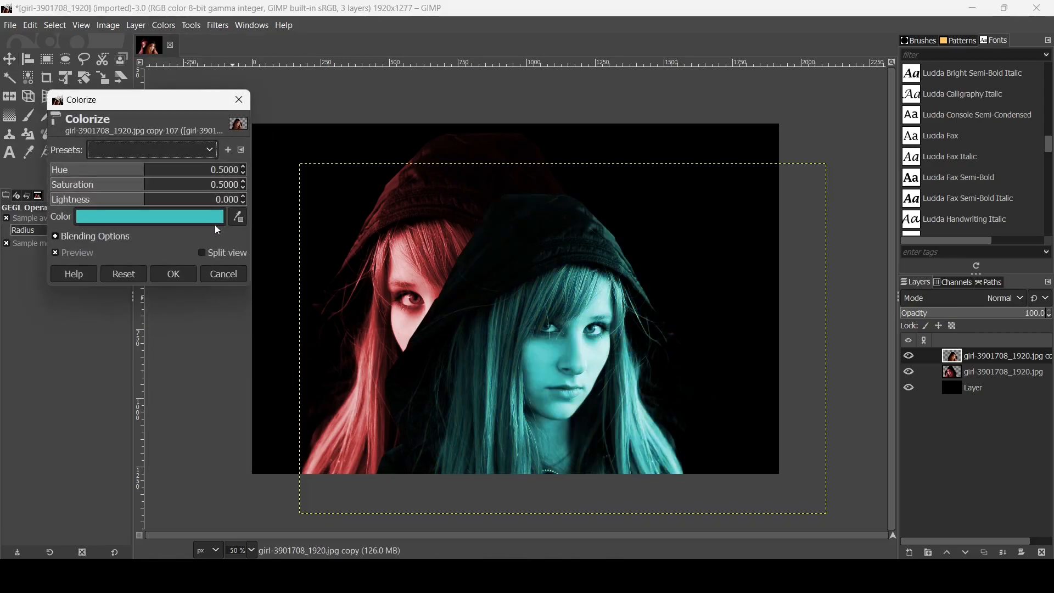
{"action": "left_click", "coordinate": [152, 172]}
{"action": "left_click_drag", "start_coordinate": [152, 173], "coordinate": [159, 173]}
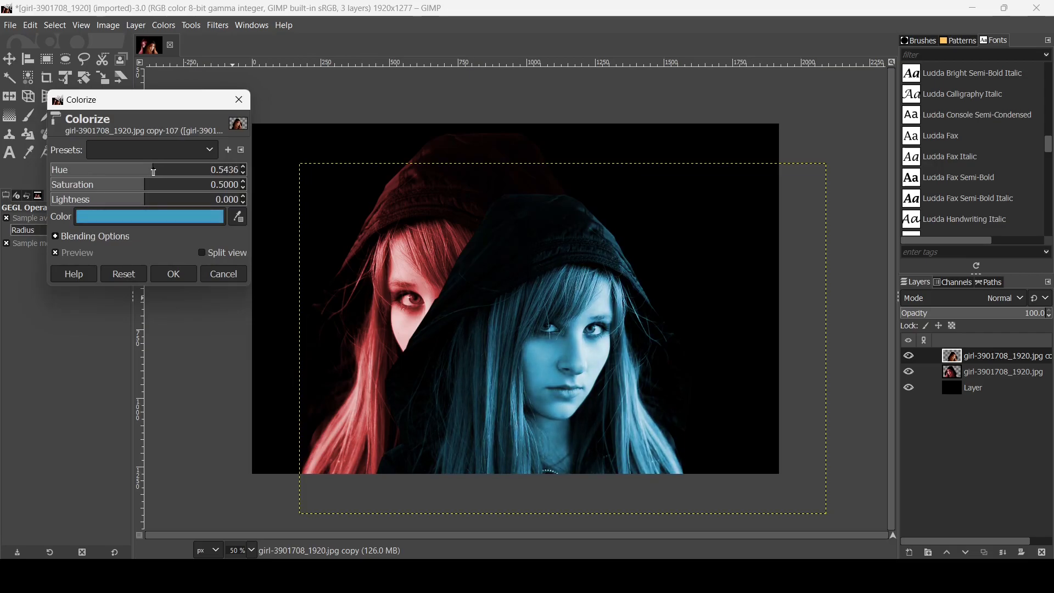
{"action": "left_click", "coordinate": [174, 274]}
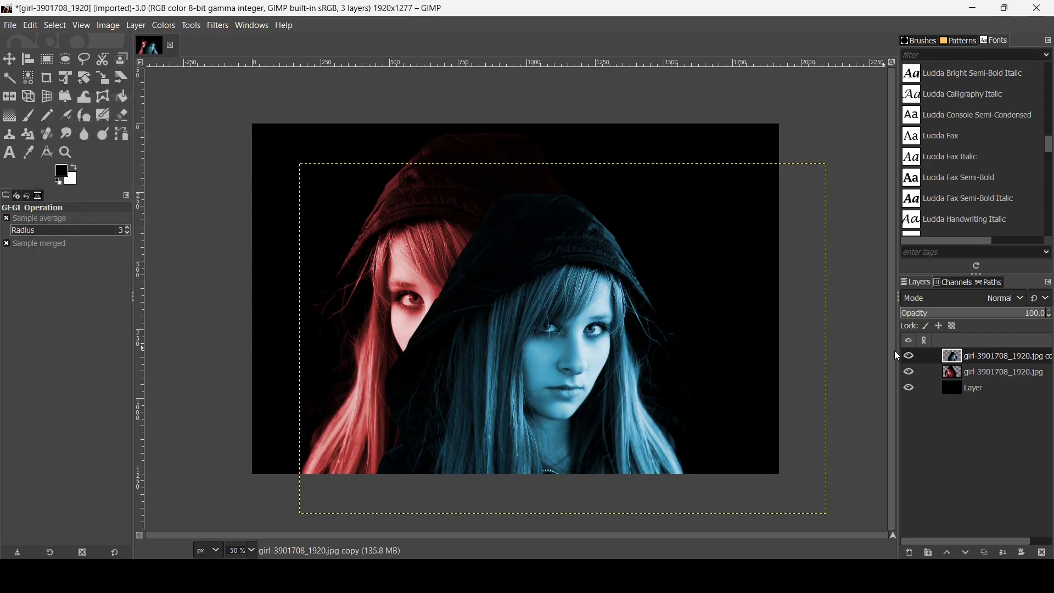
Compare the Lighten only and Screen blend modes on the blue portrait layer and keep Lighten only
{"action": "left_click", "coordinate": [973, 300]}
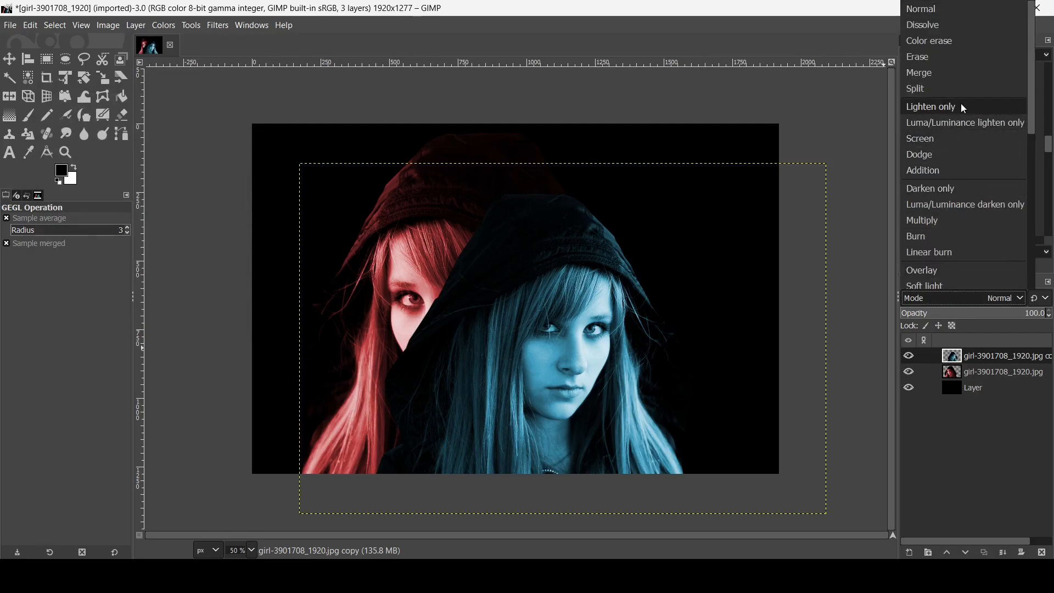
{"action": "left_click", "coordinate": [962, 106]}
{"action": "left_click", "coordinate": [997, 297]}
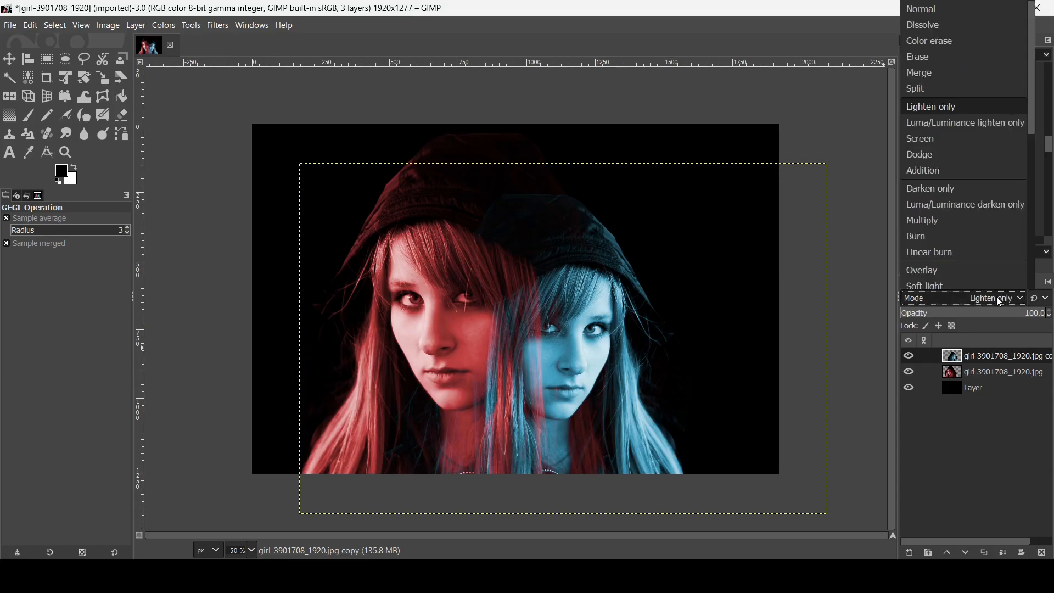
{"action": "left_click", "coordinate": [949, 140]}
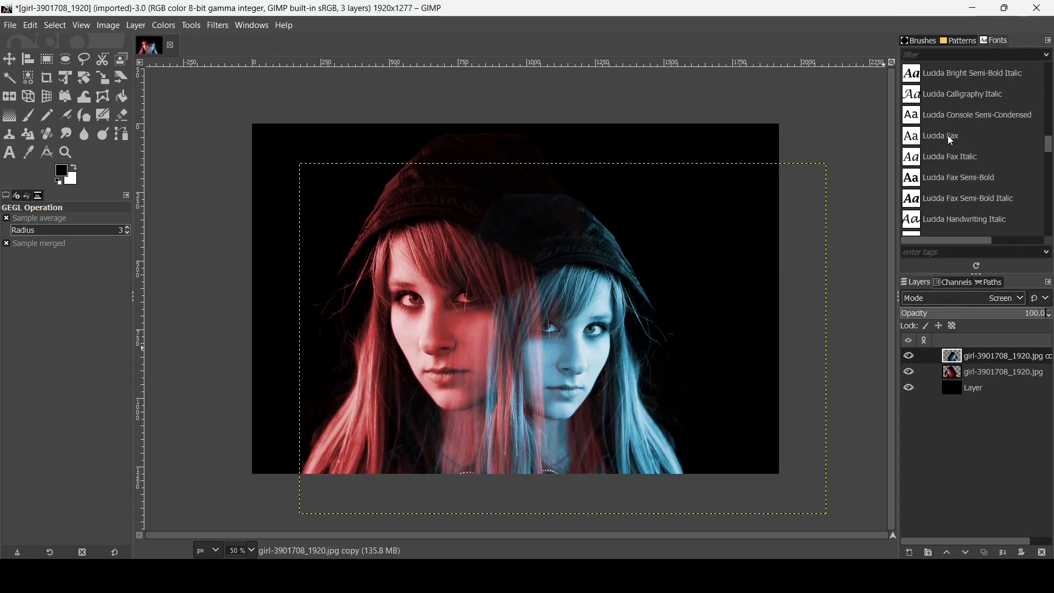
{"action": "left_click", "coordinate": [954, 297]}
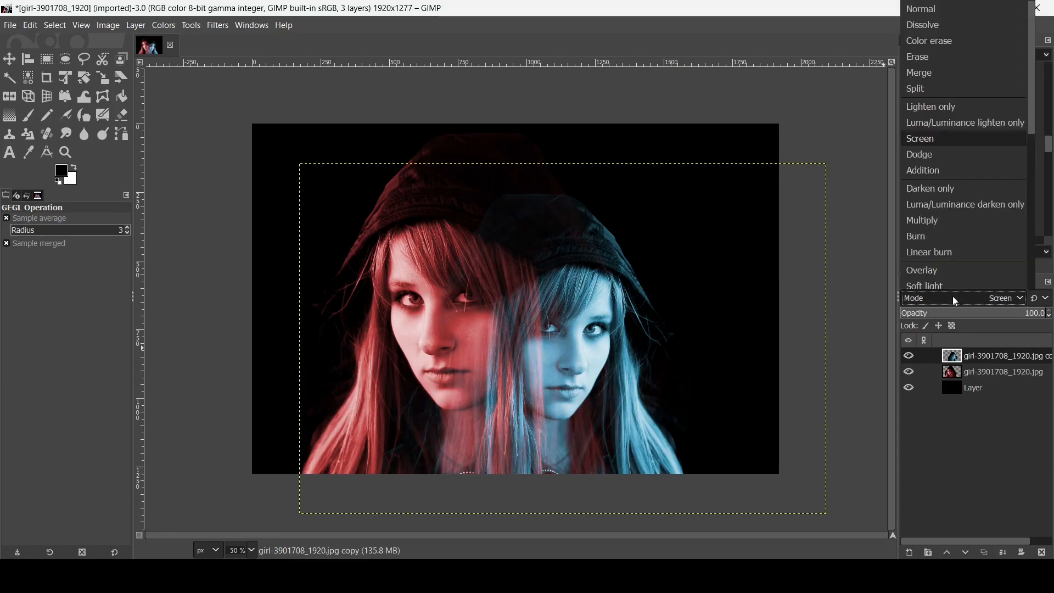
{"action": "left_click", "coordinate": [937, 109]}
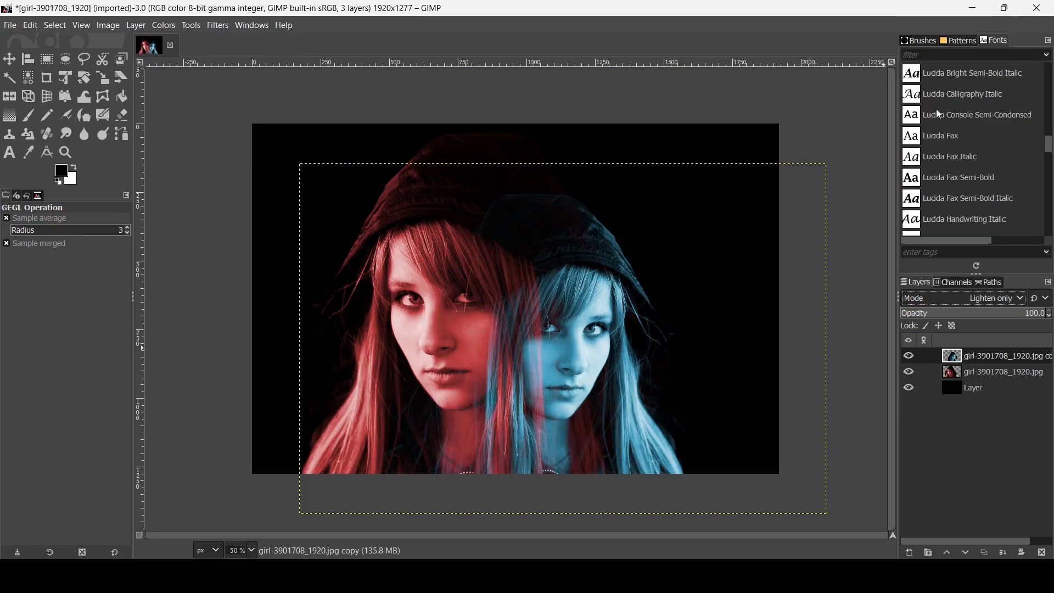
Move the blue portrait layer slightly left and down so it overlaps more of the red portrait
{"action": "key", "text": "m"}
{"action": "left_click_drag", "start_coordinate": [568, 279], "coordinate": [582, 306]}
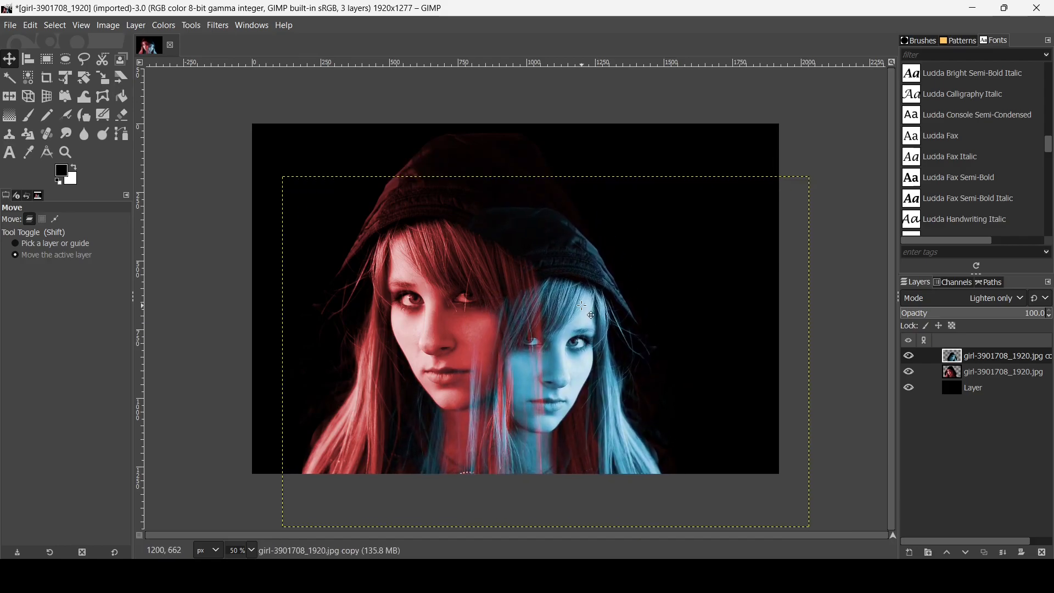
{"action": "right_click", "coordinate": [964, 357]}
{"action": "left_click", "coordinate": [918, 114]}
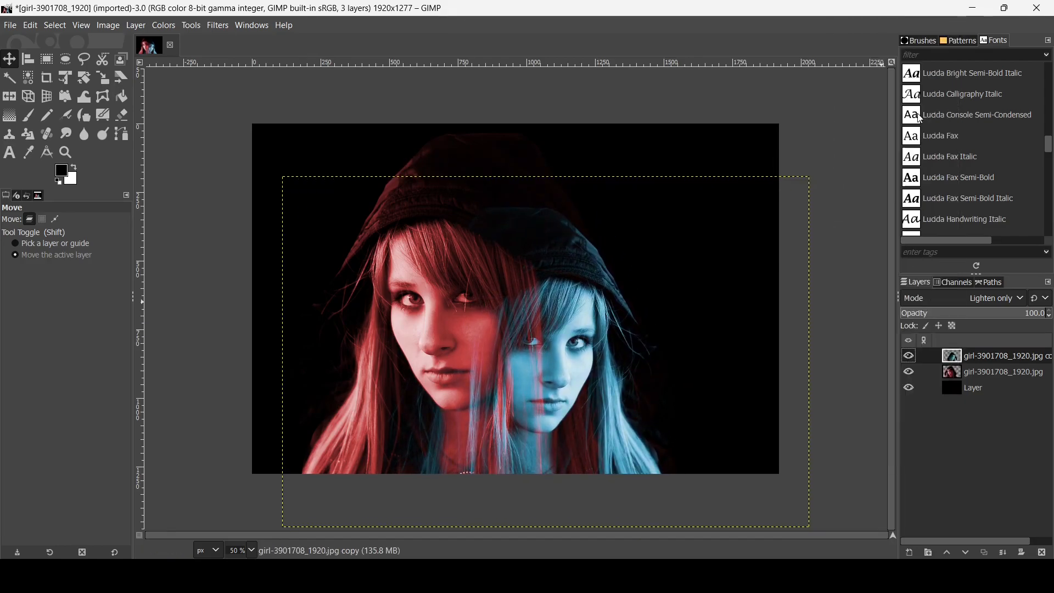